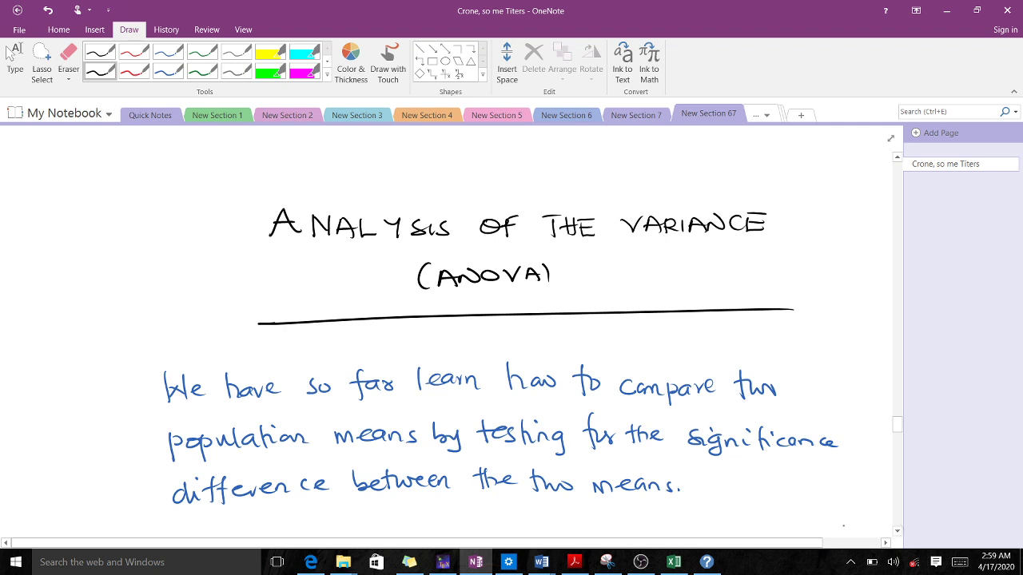
Switch to the red pen and handwrite H0: μ1 = μ2 beside 'the two means.'.
scroll(843, 526, down, 1)
click(135, 70)
drag(719, 440, 721, 453)
mouse_move(723, 439)
mouse_down()
mouse_move(723, 448)
mouse_move(758, 448)
mouse_move(743, 453)
mouse_move(796, 436)
mouse_move(806, 447)
mouse_up()
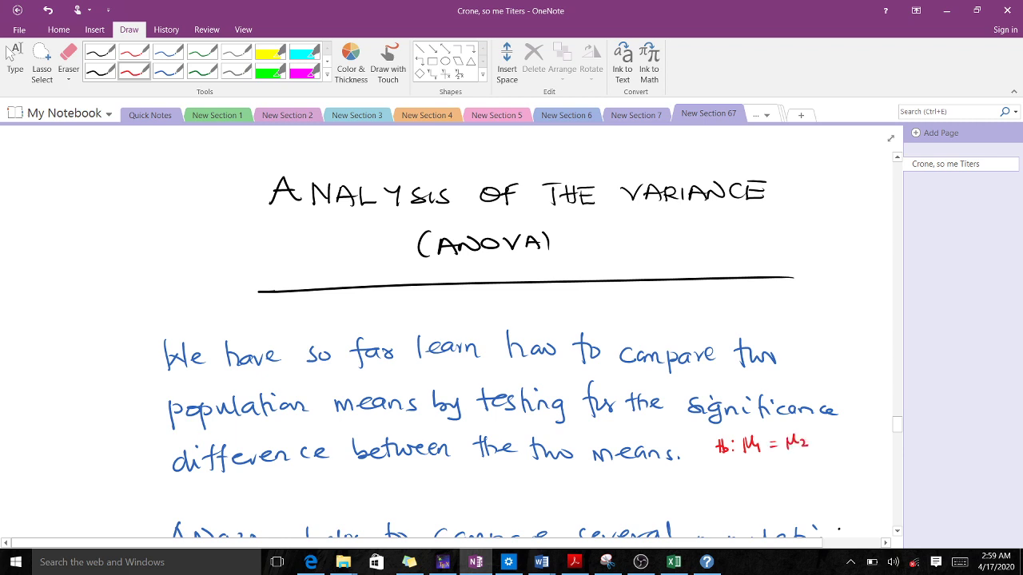
Handwrite H1: μ1 ≠ μ2 in red below the H0 line.
drag(727, 472, 726, 482)
mouse_move(718, 475)
mouse_down()
mouse_move(758, 478)
mouse_move(763, 469)
mouse_move(750, 483)
mouse_move(784, 471)
mouse_up()
drag(774, 475, 799, 468)
drag(800, 470, 804, 476)
scroll(533, 349, down, 1)
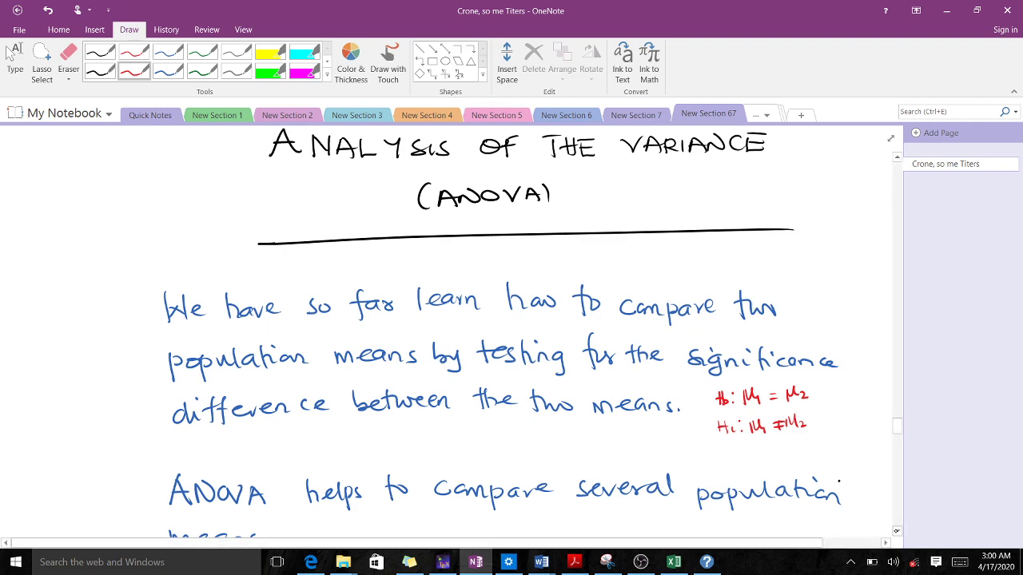
scroll(533, 460, down, 3)
scroll(533, 360, down, 1)
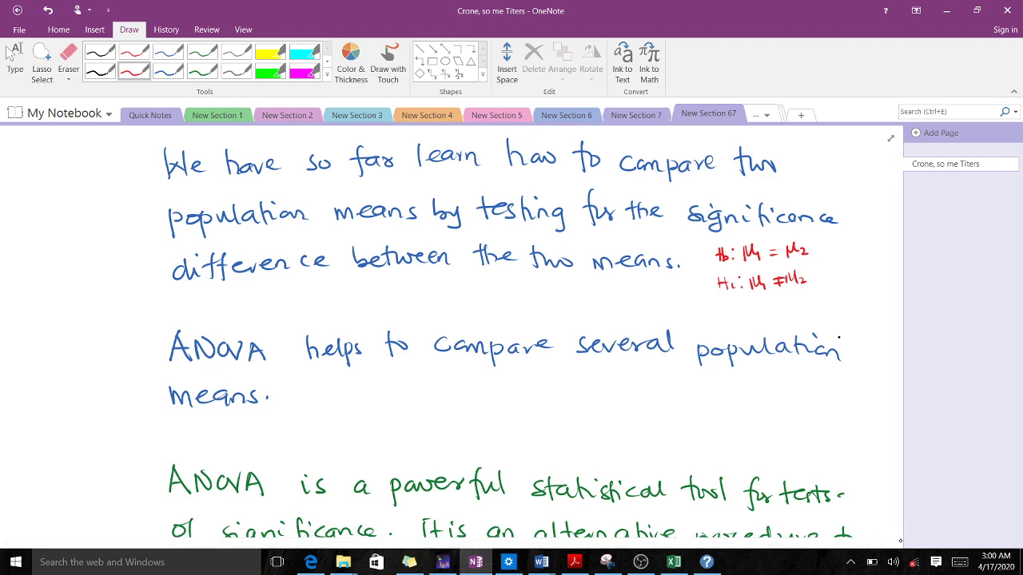
scroll(531, 332, down, 5)
scroll(531, 332, down, 1)
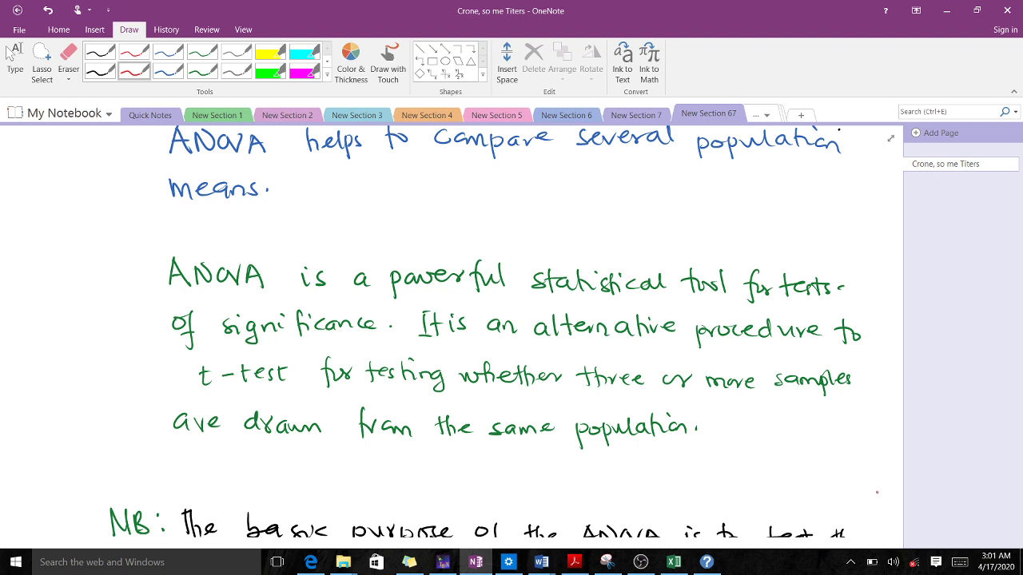
Underline the word 'homogeneity' in red.
scroll(896, 531, down, 5)
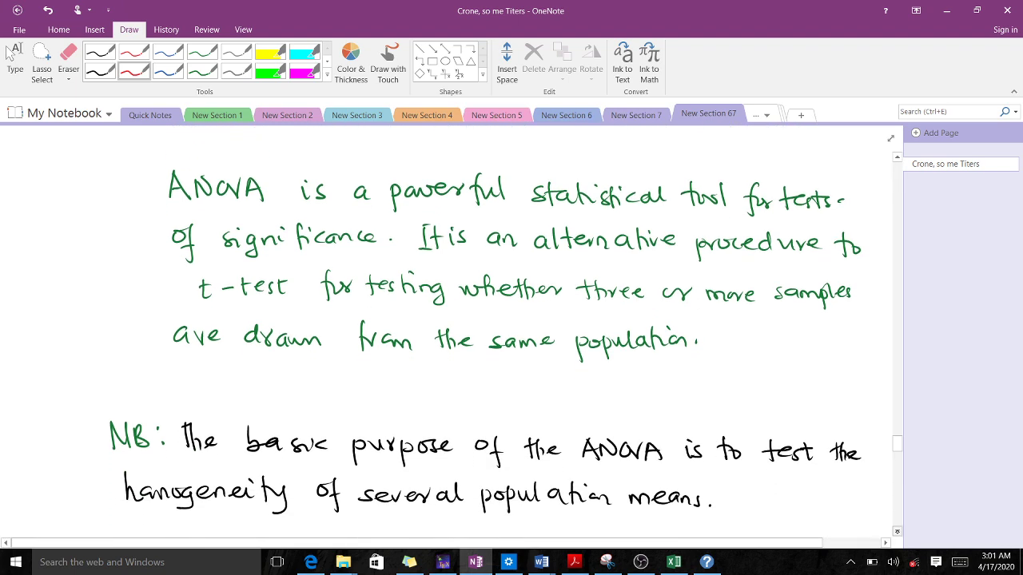
scroll(896, 530, down, 1)
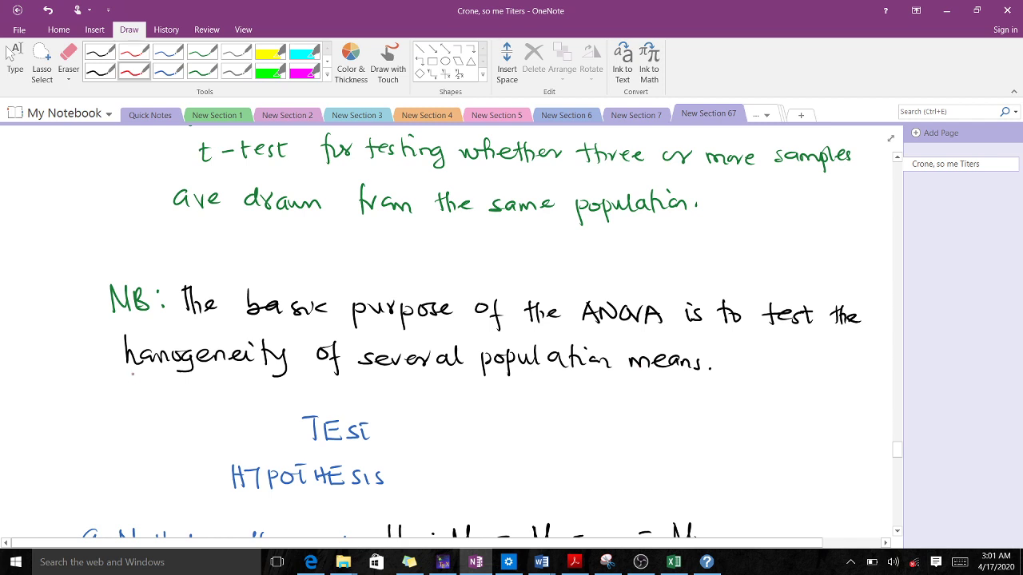
drag(124, 374, 264, 372)
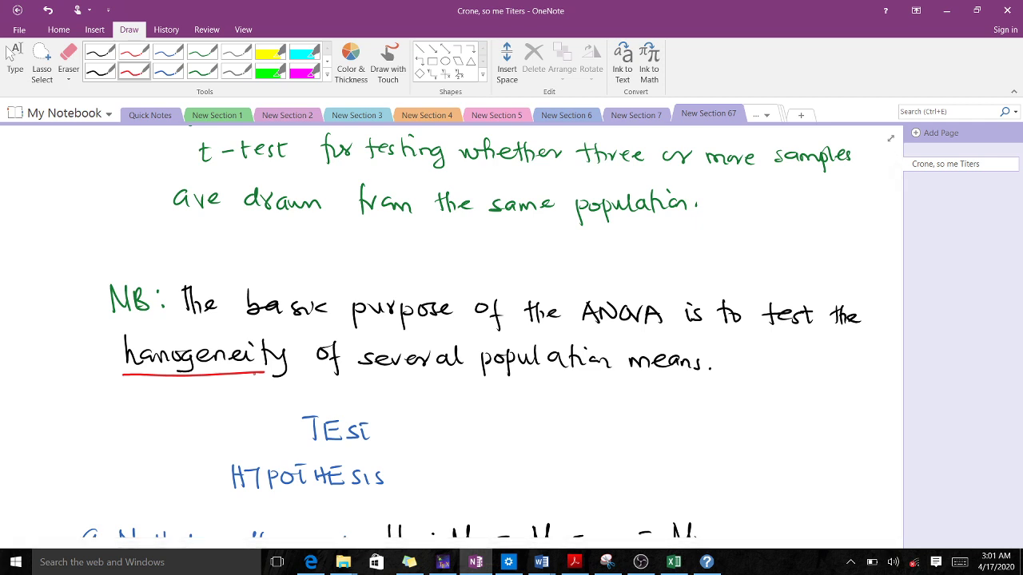
Handwrite μ1 = μ2 = μ3 = … μn in red under 'means.'.
mouse_move(643, 400)
mouse_down()
mouse_move(656, 415)
mouse_move(671, 403)
mouse_up()
drag(665, 408, 724, 402)
click(697, 406)
drag(716, 408, 752, 410)
mouse_move(757, 396)
mouse_down()
mouse_move(828, 387)
mouse_move(844, 402)
mouse_move(818, 402)
mouse_up()
click(778, 399)
click(788, 400)
drag(732, 407, 738, 402)
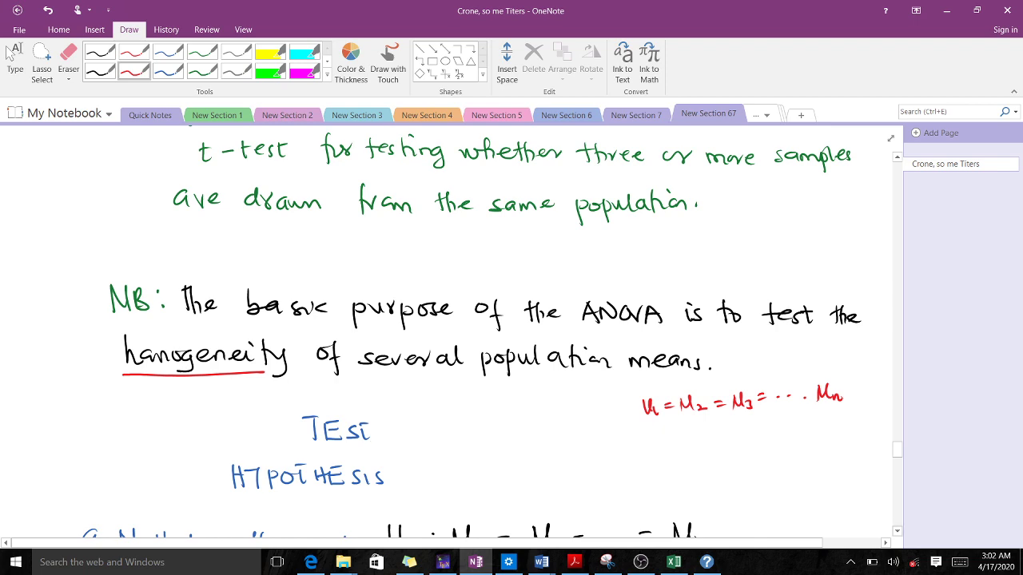
Under the null hypothesis, handwrite the red example H0: μ1 = μ2 = μ3.
scroll(897, 531, down, 5)
scroll(866, 522, down, 2)
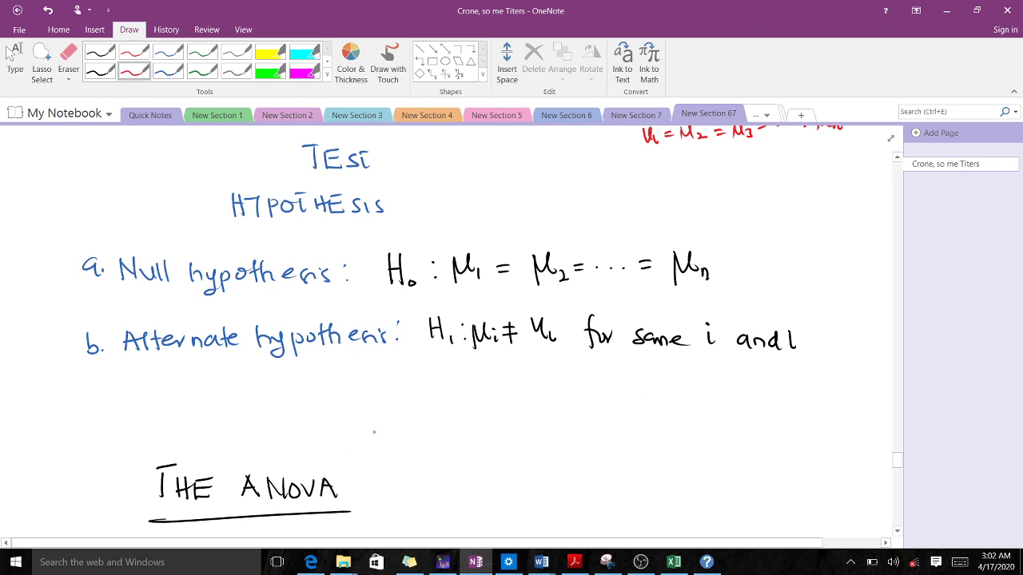
drag(627, 388, 627, 400)
drag(541, 390, 551, 408)
drag(541, 401, 556, 400)
click(566, 398)
click(566, 405)
mouse_move(625, 391)
mouse_down()
mouse_move(647, 404)
mouse_move(665, 397)
mouse_up()
drag(654, 401, 667, 401)
drag(672, 392, 690, 401)
drag(690, 396, 718, 393)
drag(707, 400, 750, 401)
mouse_move(748, 395)
mouse_down()
mouse_move(755, 402)
mouse_move(625, 409)
mouse_up()
Handwrite the red alternate example H1: μ1 = μ2 ≠ μ3 below H0.
drag(546, 427, 546, 444)
mouse_move(553, 426)
mouse_down()
mouse_move(552, 444)
mouse_move(560, 436)
mouse_up()
drag(562, 430, 564, 438)
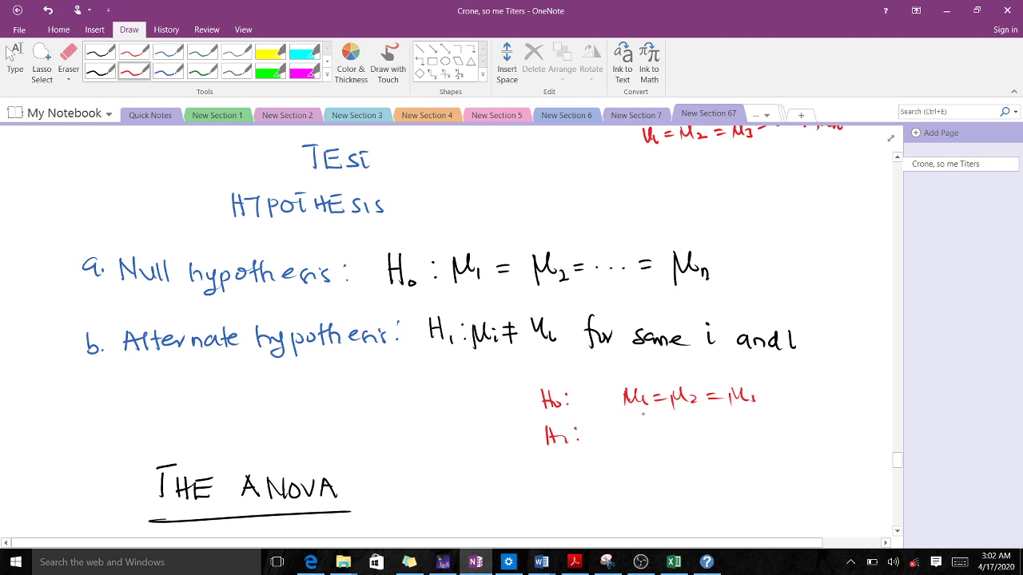
drag(635, 422, 637, 440)
mouse_move(637, 424)
mouse_down()
mouse_move(651, 439)
mouse_move(671, 429)
mouse_up()
drag(661, 435, 677, 438)
mouse_move(680, 425)
mouse_down()
mouse_move(703, 439)
mouse_move(721, 429)
mouse_up()
drag(710, 434, 740, 430)
drag(743, 430, 746, 439)
Add the second red H1 case μ1 = μ3 ≠ μ2 beneath.
mouse_move(638, 459)
mouse_down()
mouse_move(661, 473)
mouse_move(692, 461)
mouse_up()
mouse_move(684, 466)
mouse_down()
mouse_move(706, 456)
mouse_move(713, 471)
mouse_move(729, 460)
mouse_up()
mouse_move(719, 465)
mouse_down()
mouse_move(744, 455)
mouse_move(757, 470)
mouse_up()
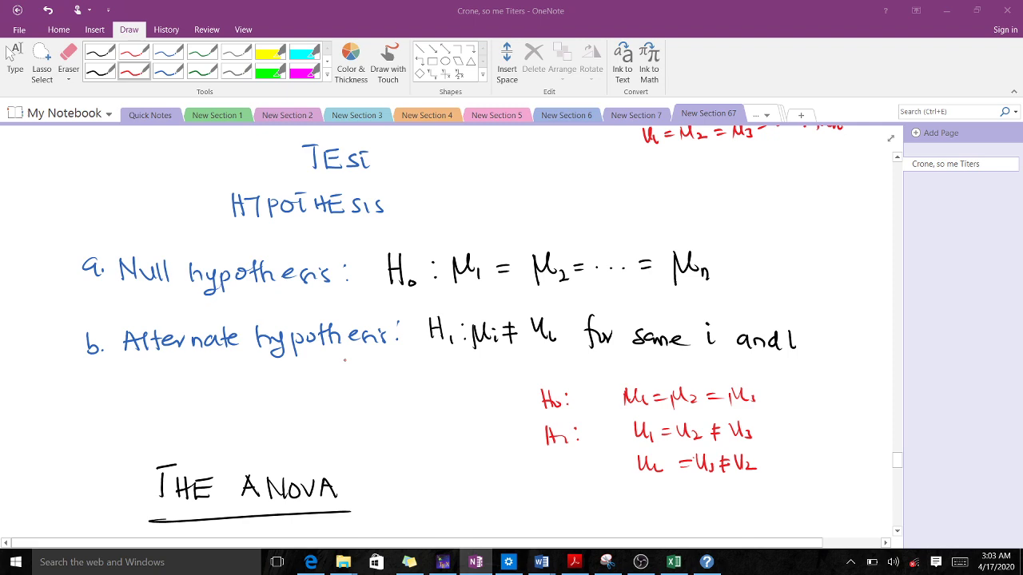
click(897, 532)
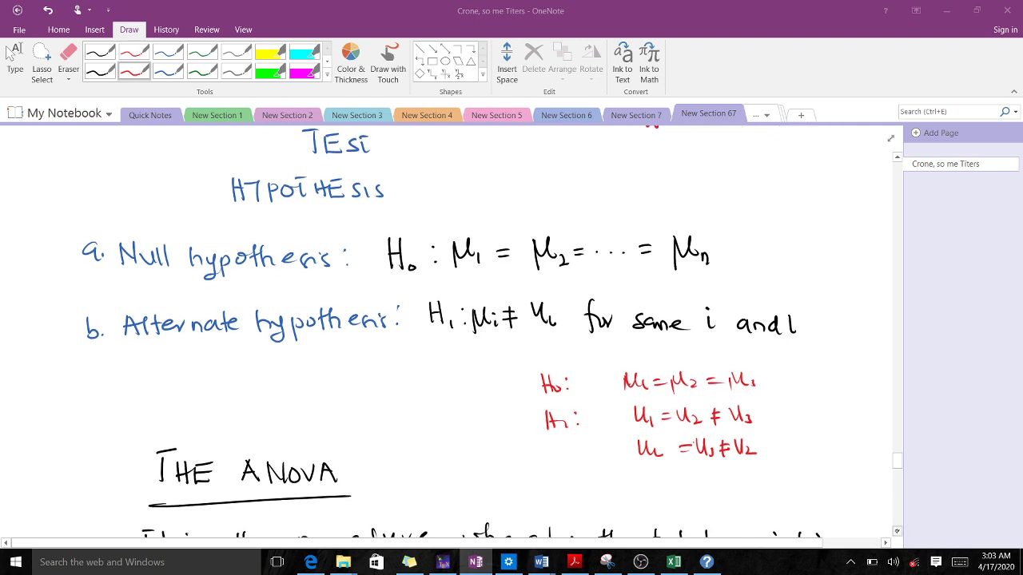
scroll(495, 336, down, 3)
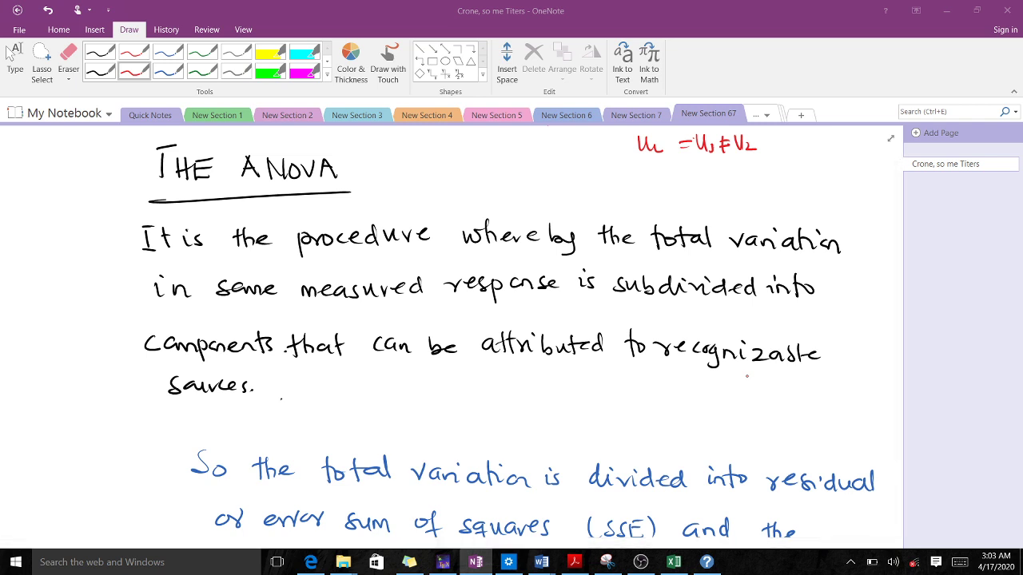
Handwrite red labels Reg, Error and Total below the ANOVA definition.
scroll(522, 332, down, 1)
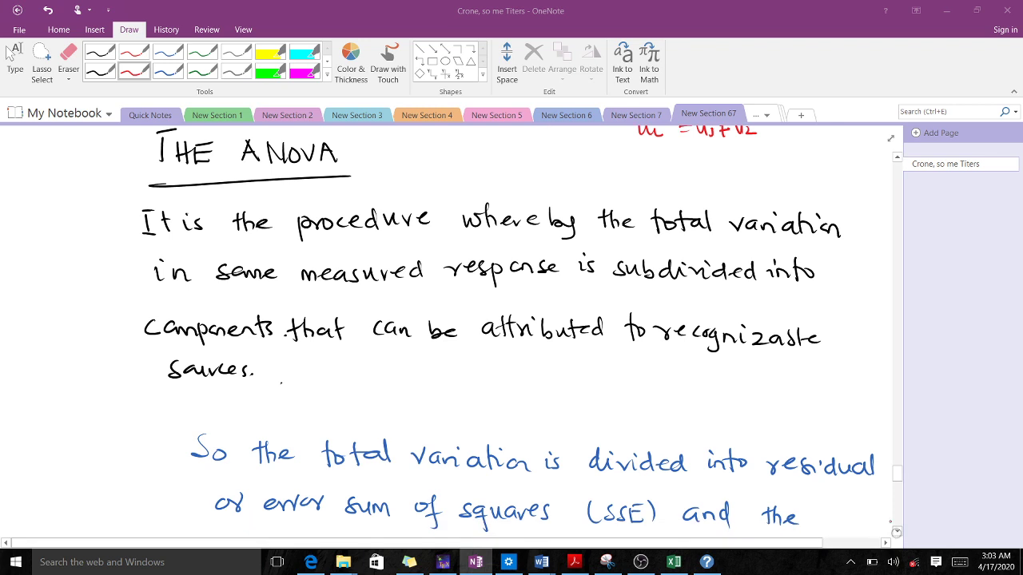
mouse_move(540, 352)
mouse_down()
mouse_move(539, 370)
mouse_move(561, 366)
mouse_move(558, 375)
mouse_up()
mouse_move(577, 364)
mouse_down()
mouse_move(573, 372)
mouse_move(599, 373)
mouse_up()
drag(587, 363, 601, 354)
mouse_move(597, 359)
mouse_down()
mouse_move(608, 371)
mouse_move(638, 360)
mouse_up()
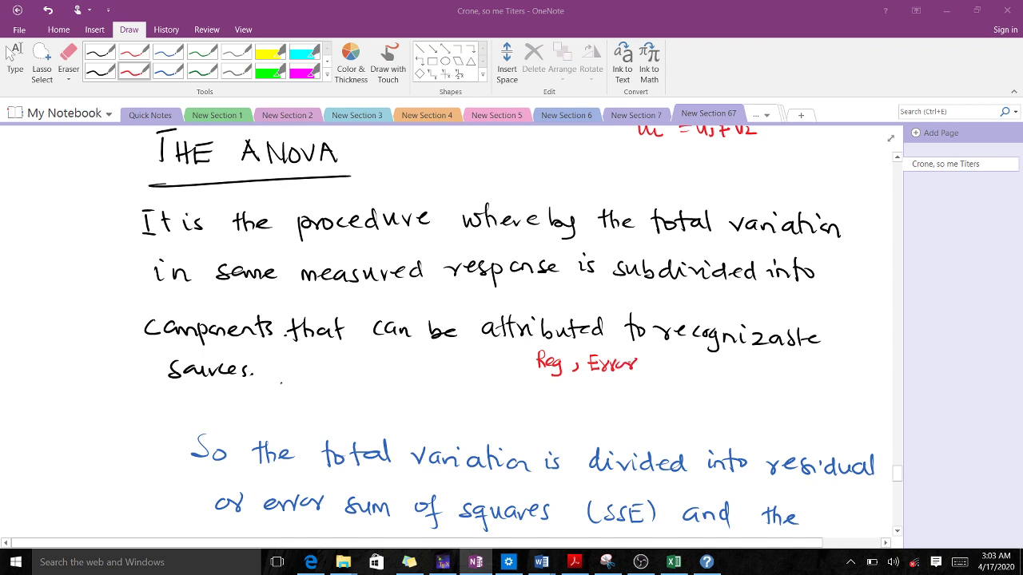
mouse_move(656, 368)
mouse_down()
mouse_move(653, 379)
mouse_move(680, 373)
mouse_up()
mouse_move(672, 358)
mouse_down()
mouse_move(686, 356)
mouse_move(689, 370)
mouse_up()
mouse_move(695, 358)
mouse_down()
mouse_move(696, 373)
mouse_move(709, 369)
mouse_up()
drag(711, 360, 713, 375)
Write the SS abbreviations beneath each label: SSR under Reg, SSE/SSres under Error, Tss under Total.
mouse_move(537, 391)
mouse_down()
mouse_move(531, 402)
mouse_move(559, 404)
mouse_up()
drag(535, 414, 538, 424)
drag(548, 414, 547, 424)
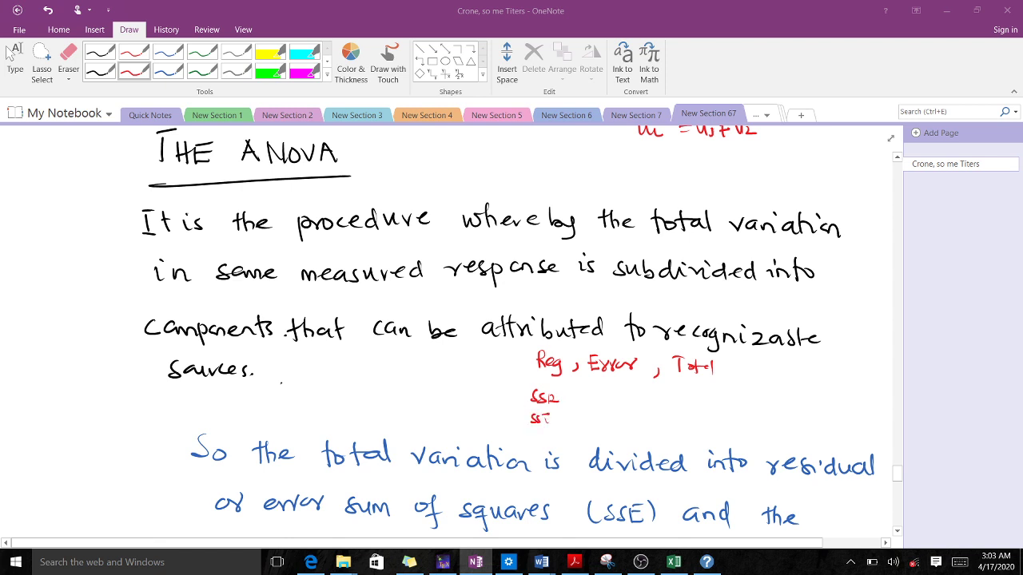
mouse_move(601, 388)
mouse_down()
mouse_move(597, 398)
mouse_move(617, 390)
mouse_move(601, 426)
mouse_up()
click(611, 423)
mouse_move(612, 418)
mouse_down()
mouse_move(605, 426)
mouse_move(618, 427)
mouse_up()
drag(691, 388, 700, 400)
drag(711, 392, 705, 401)
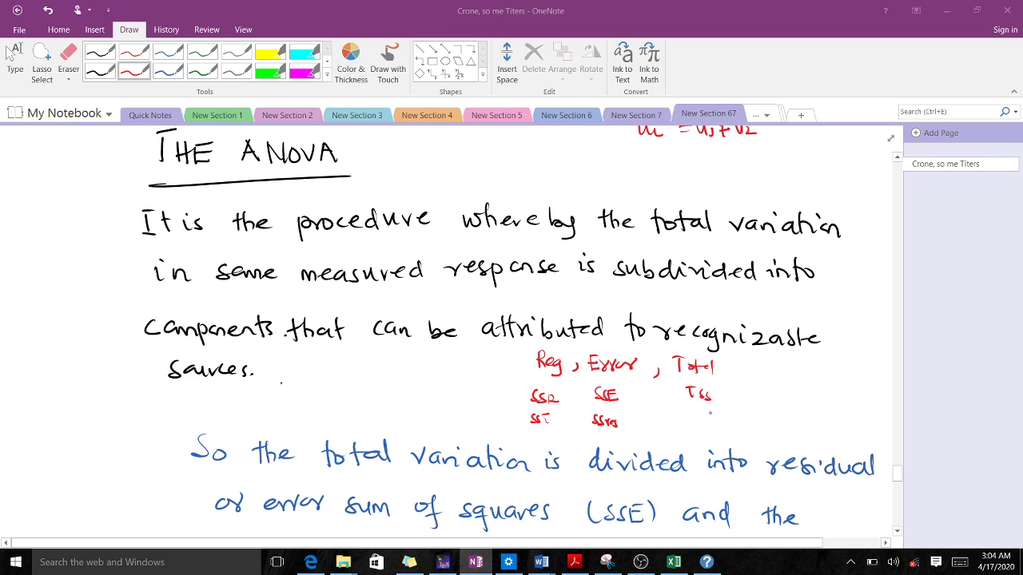
drag(694, 416, 690, 424)
mouse_move(700, 417)
mouse_down()
mouse_move(698, 425)
mouse_move(712, 413)
mouse_up()
Write the red equation SST = SSE + SSR in the left margin.
scroll(519, 332, down, 4)
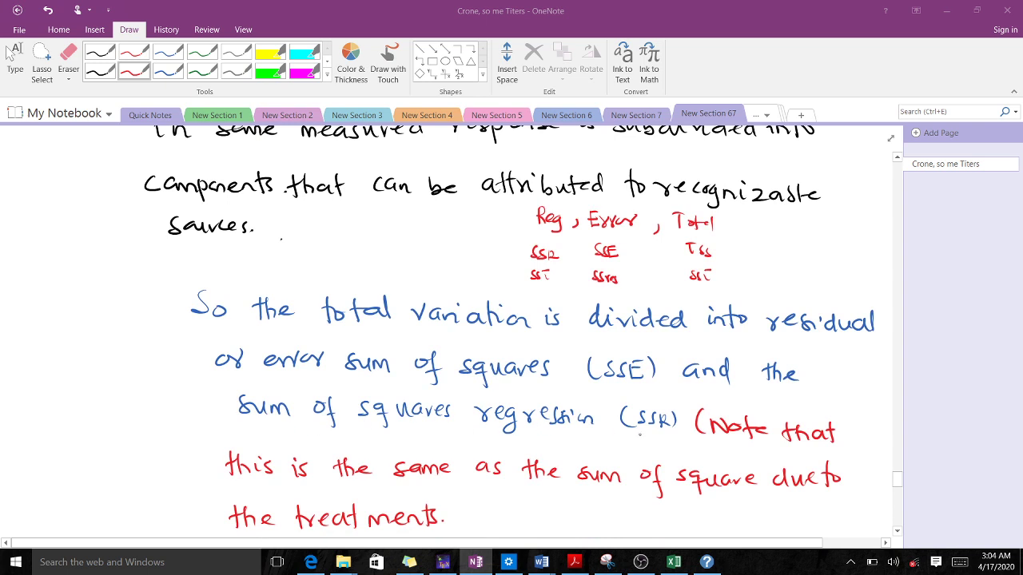
mouse_move(40, 408)
mouse_down()
mouse_move(27, 427)
mouse_move(67, 426)
mouse_move(90, 407)
mouse_move(132, 409)
mouse_move(133, 394)
mouse_up()
drag(142, 390, 143, 401)
drag(138, 398, 185, 397)
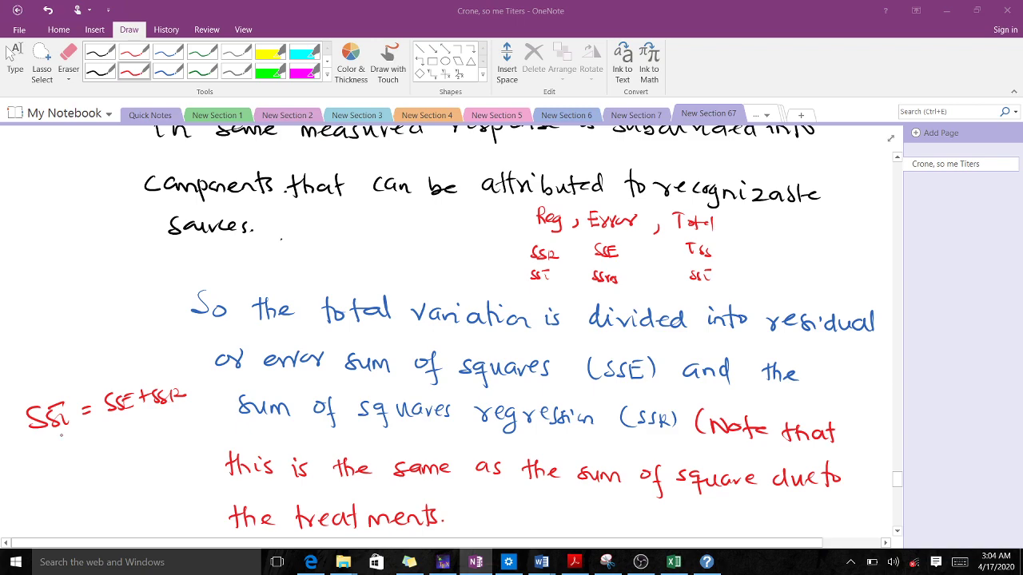
Briefly open Task View, return to OneNote, and start writing TSS beneath the equation.
key(super+Tab)
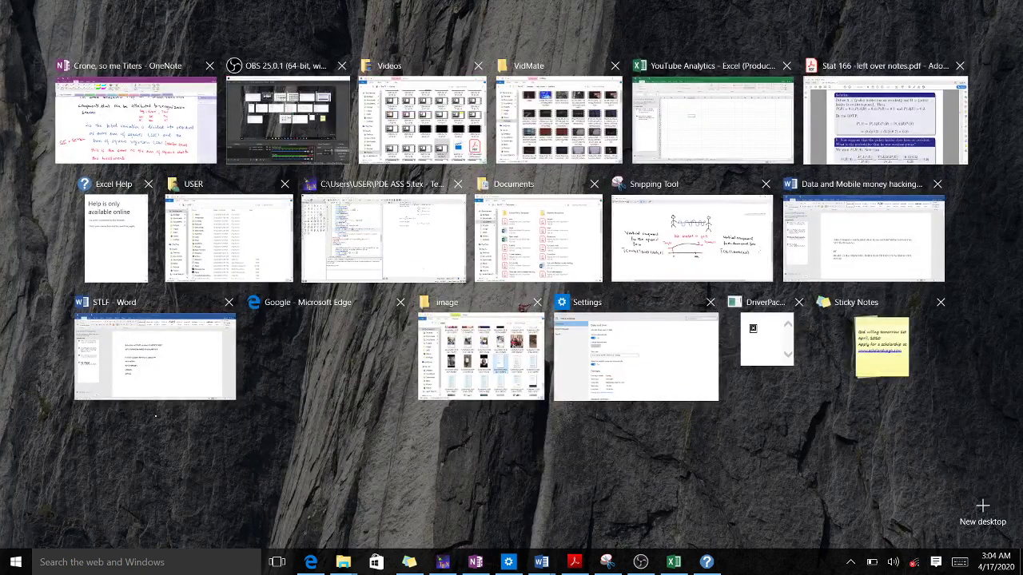
key(Escape)
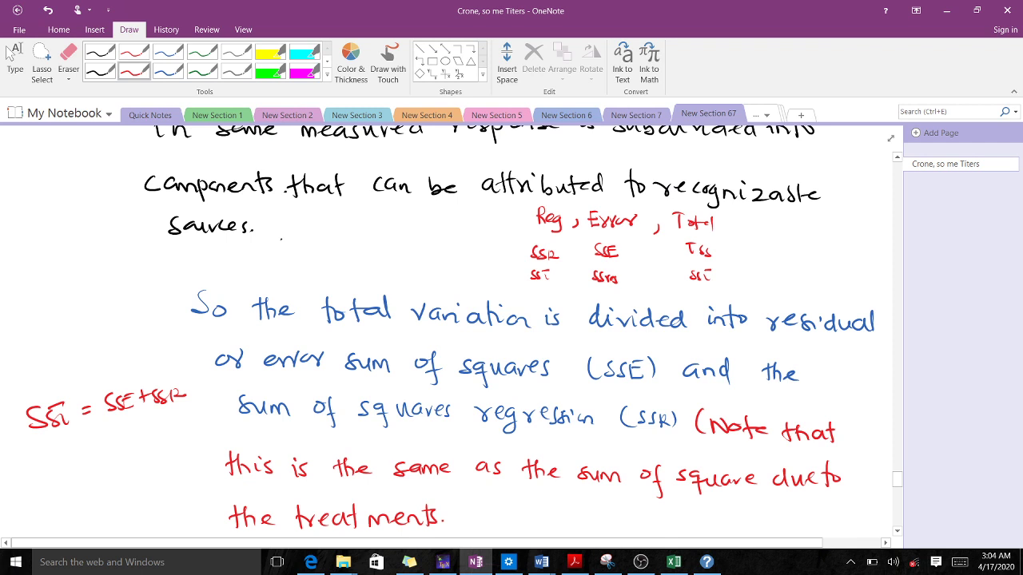
mouse_move(21, 451)
mouse_down()
mouse_move(28, 463)
mouse_move(16, 438)
mouse_move(23, 456)
mouse_move(48, 451)
mouse_up()
At the 'In some books' equation, handwrite a red SSRes beside SSE.
scroll(456, 331, down, 5)
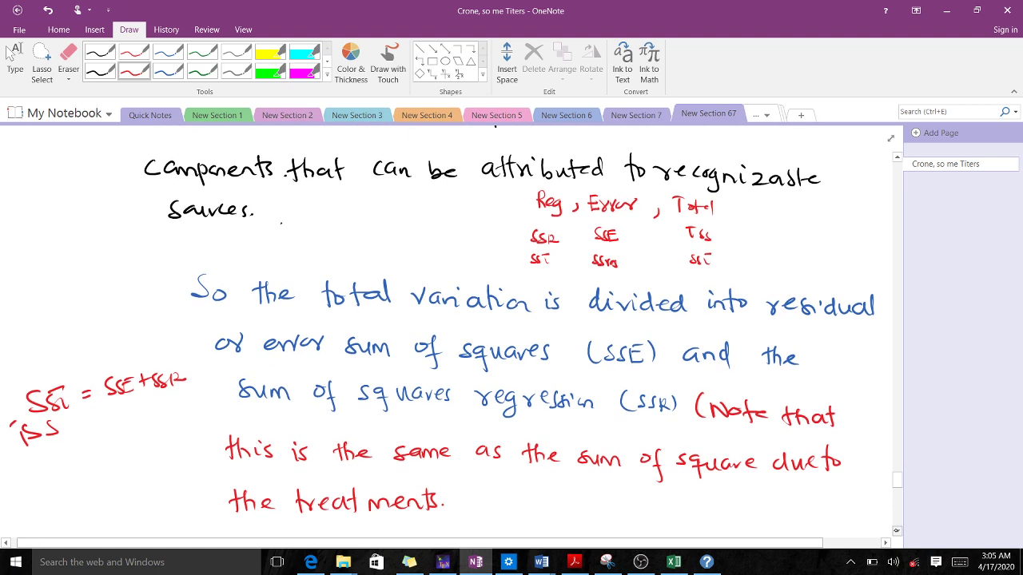
scroll(456, 331, down, 4)
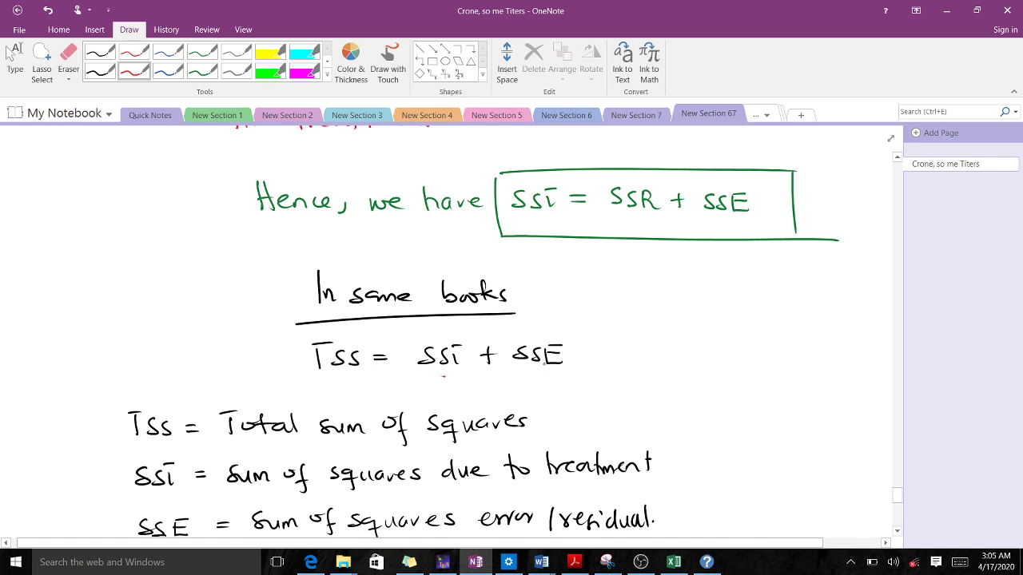
mouse_move(631, 347)
mouse_down()
mouse_move(619, 362)
mouse_move(657, 371)
mouse_up()
scroll(511, 344, down, 3)
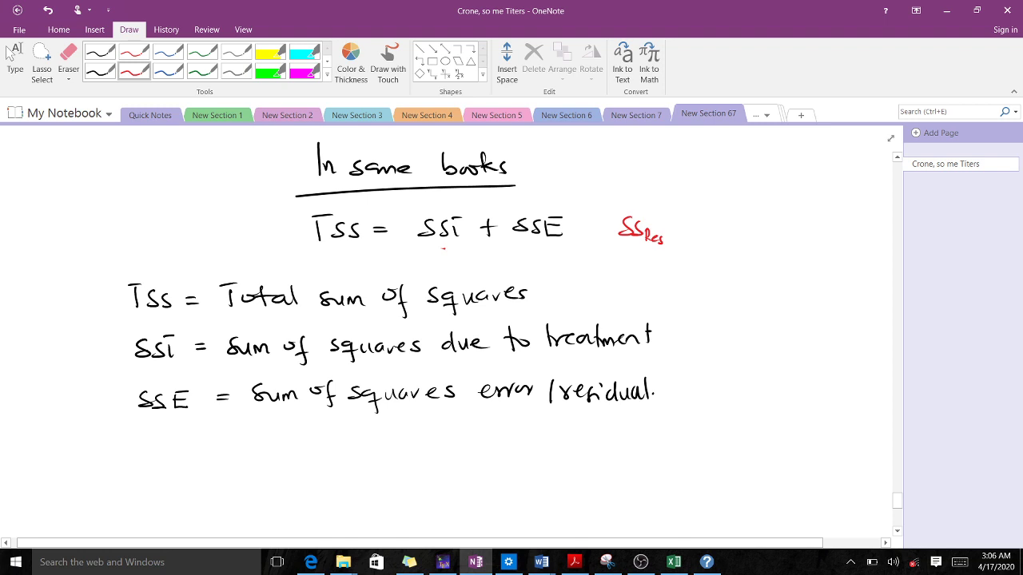
Scroll down until the red SST, SSReg and SSRes formulas and 'Next Video' appear.
scroll(512, 333, down, 4)
scroll(511, 333, down, 4)
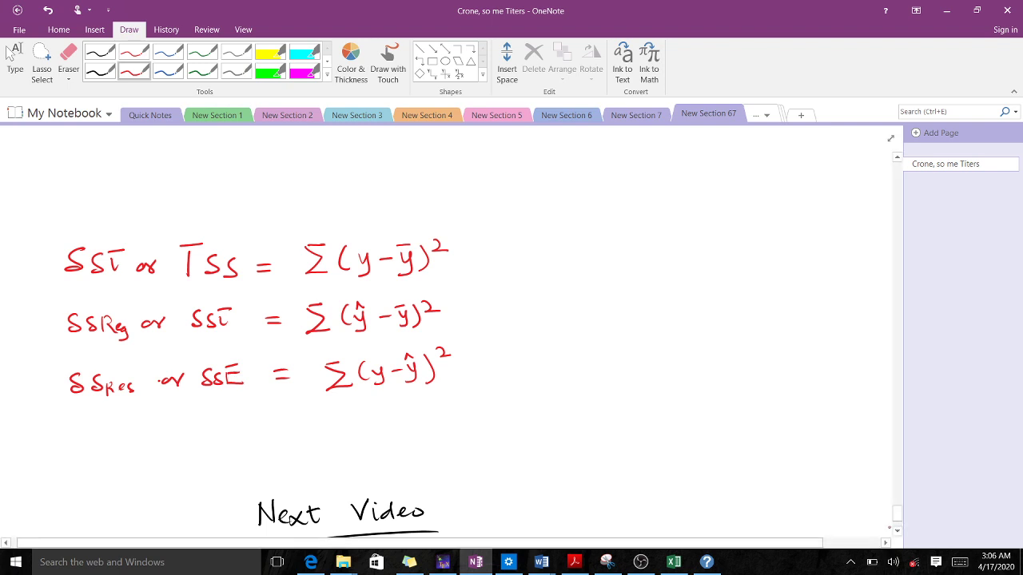
Scroll down to show the full numbered 'Next Video' topic list.
scroll(892, 527, down, 3)
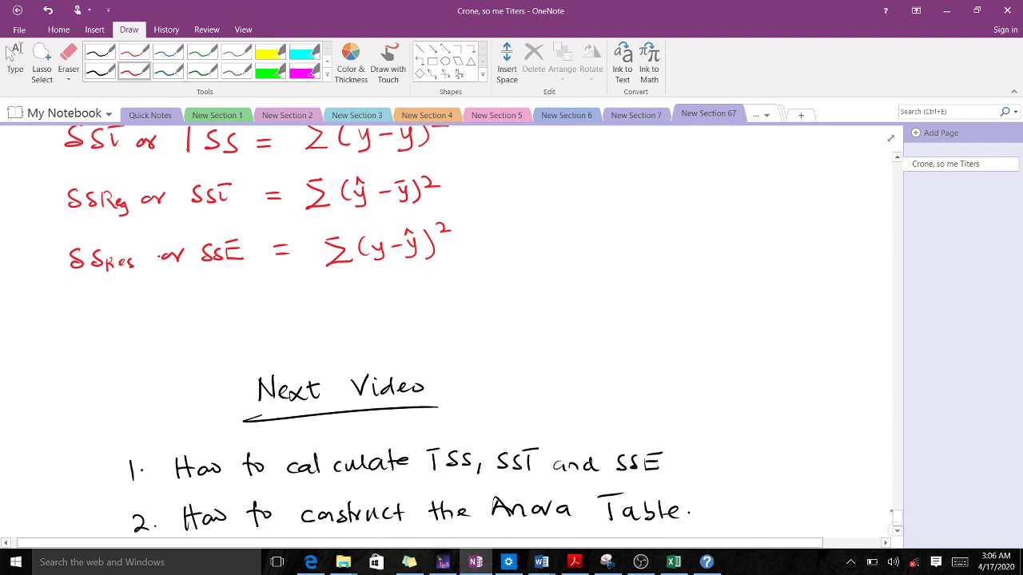